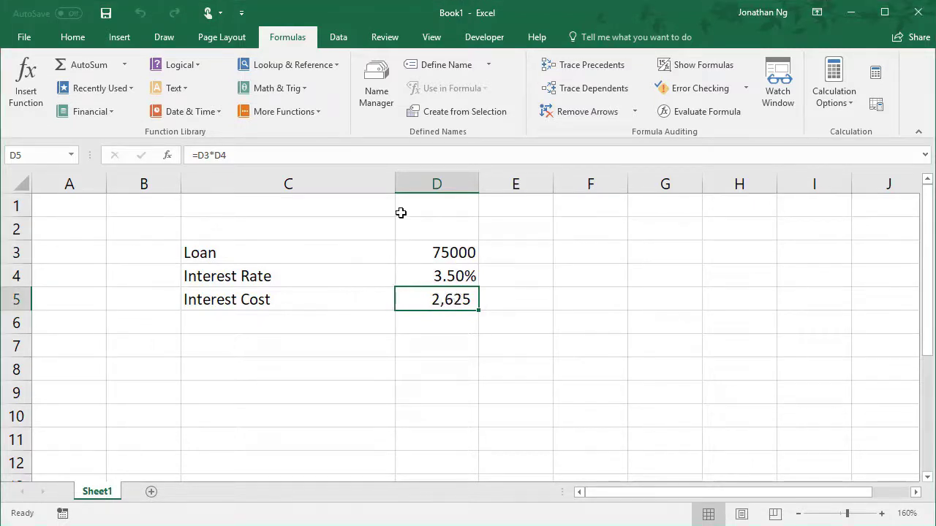
- Review the Interest Cost formula in D5, and reproduce it in cell C5 of a new sheet as =Sheet1!D3*Sheet1!D4
{"action": "left_click", "coordinate": [293, 152]}
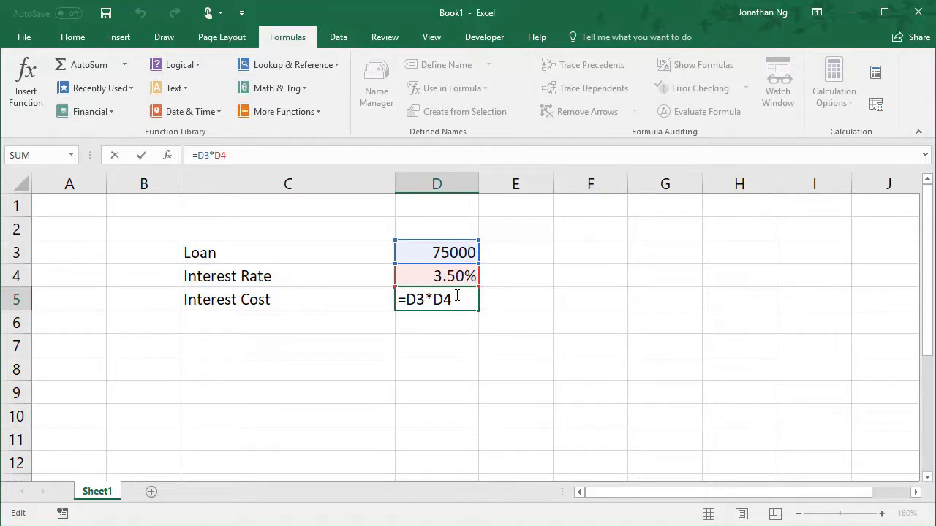
{"action": "key", "text": "ctrl+Return"}
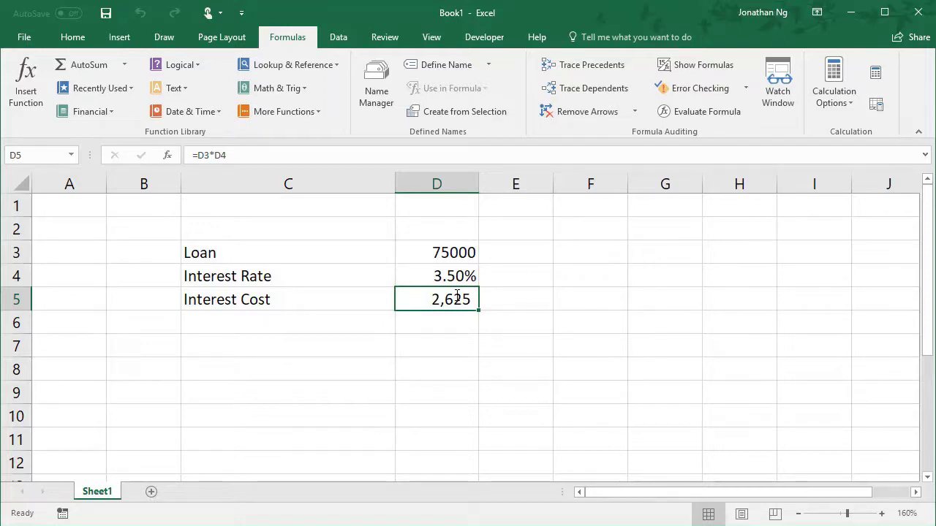
{"action": "left_click", "coordinate": [152, 492]}
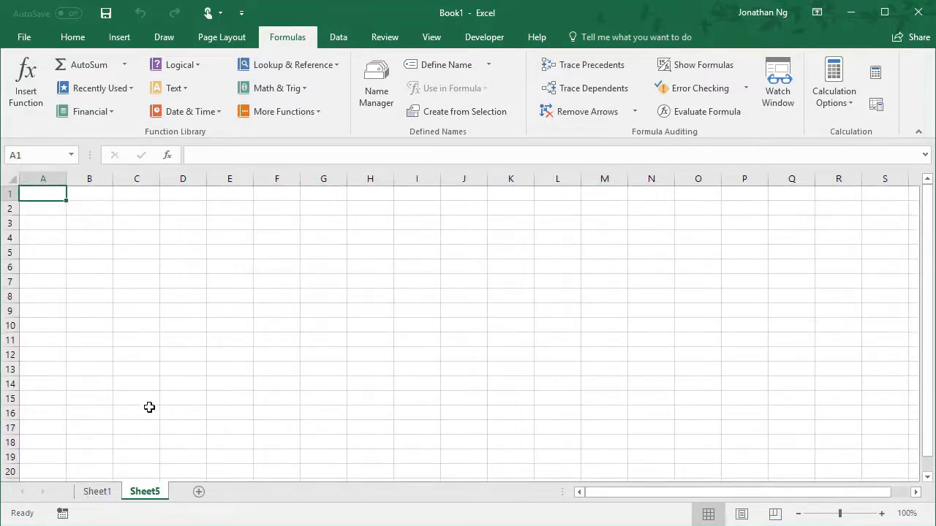
{"action": "left_click", "coordinate": [133, 251]}
{"action": "type", "text": "=Sheet1!D3*Sheet1!D4"}
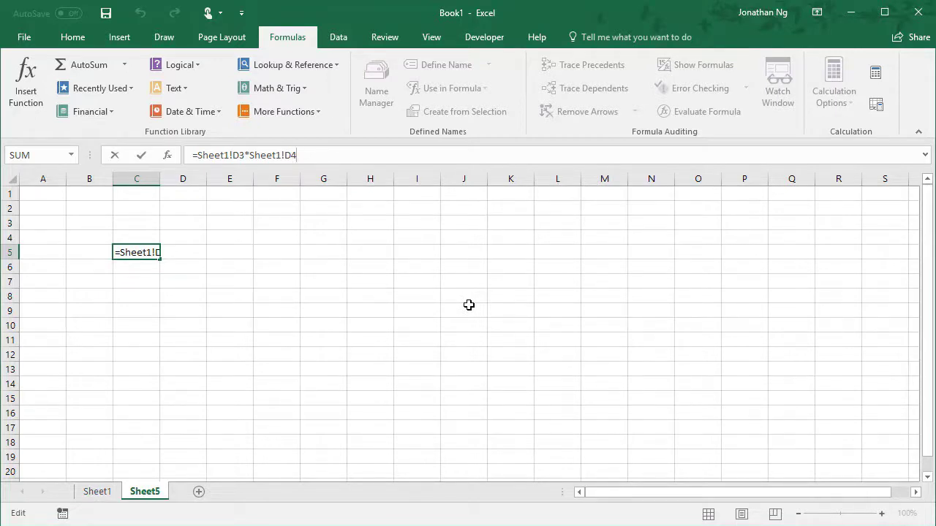
{"action": "key", "text": "ctrl+Return"}
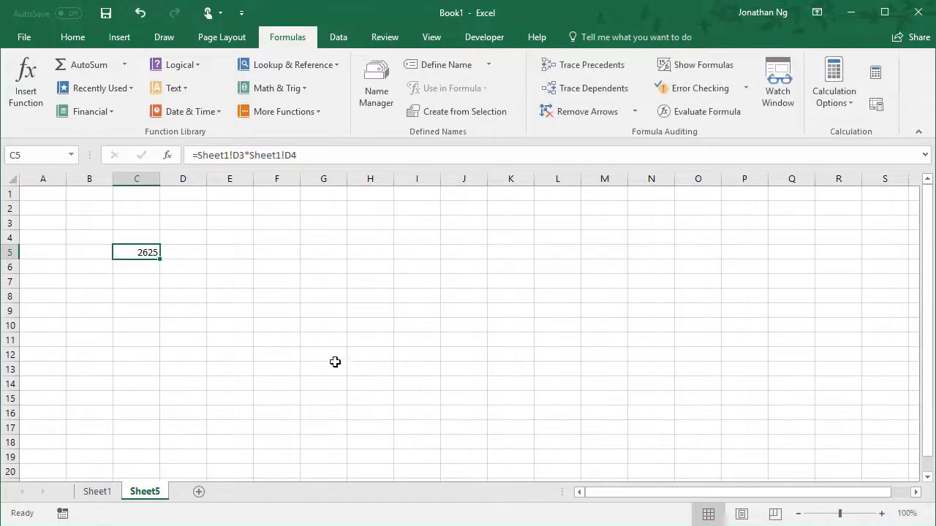
- Define the name Loan for cell D3 on Sheet1
{"action": "left_click", "coordinate": [109, 490]}
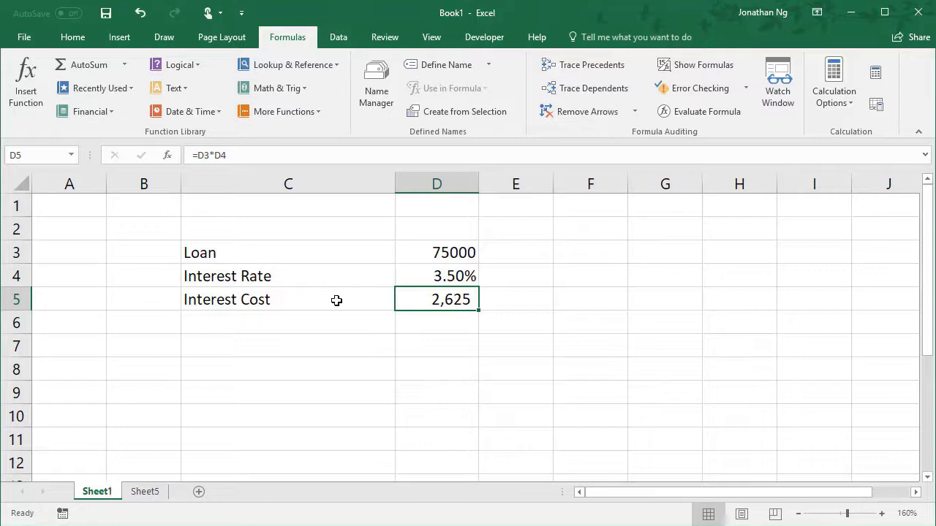
{"action": "left_click", "coordinate": [422, 256]}
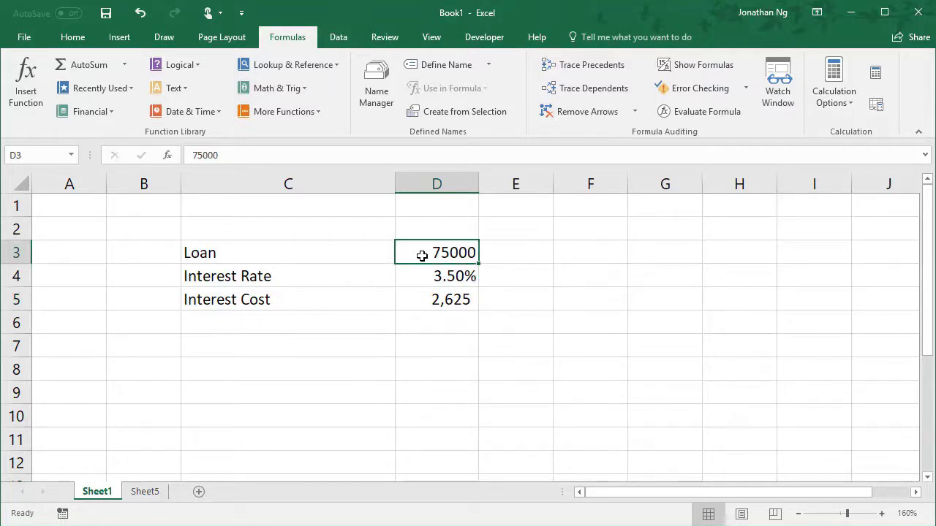
{"action": "left_click", "coordinate": [42, 155]}
{"action": "type", "text": "Loan"}
{"action": "key", "text": "Return"}
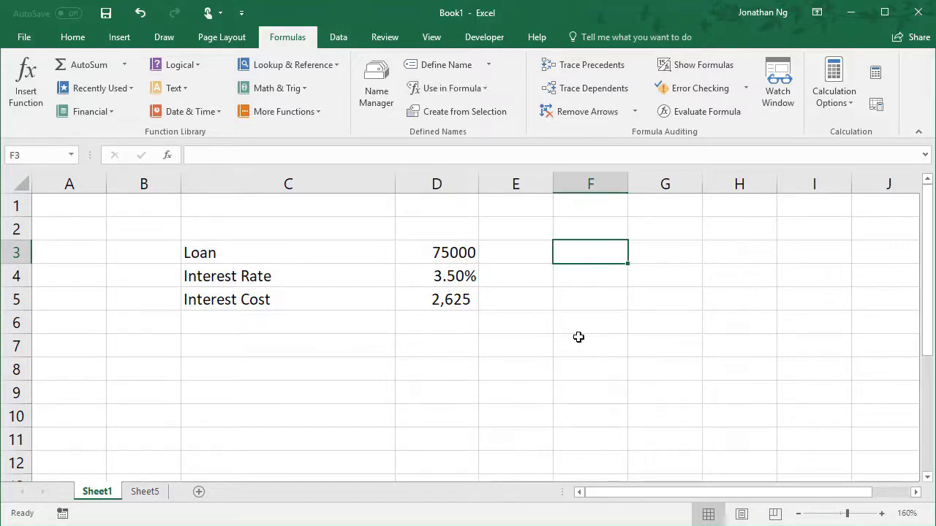
- Enter =Loan in cell F3 of Sheet1 and check which cell the formula refers to
{"action": "type", "text": "=lo"}
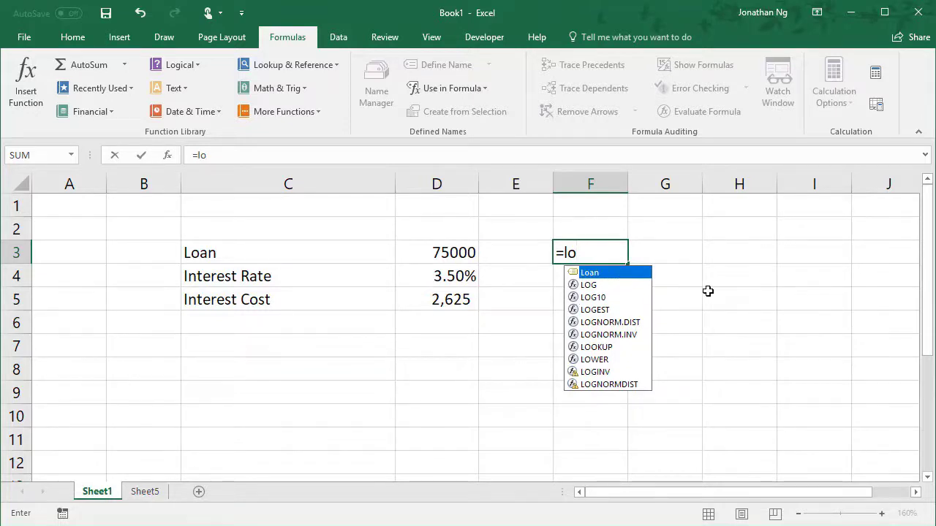
{"action": "key", "text": "Tab"}
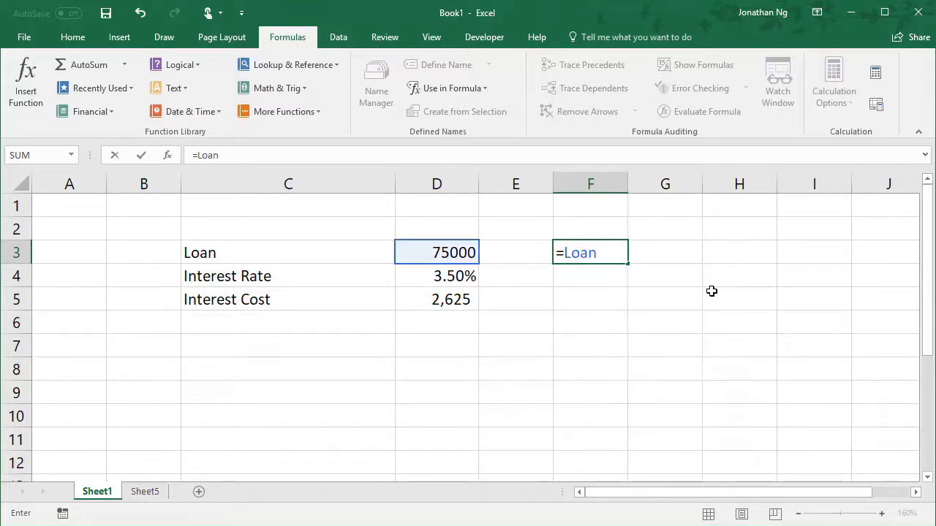
{"action": "key", "text": "Return"}
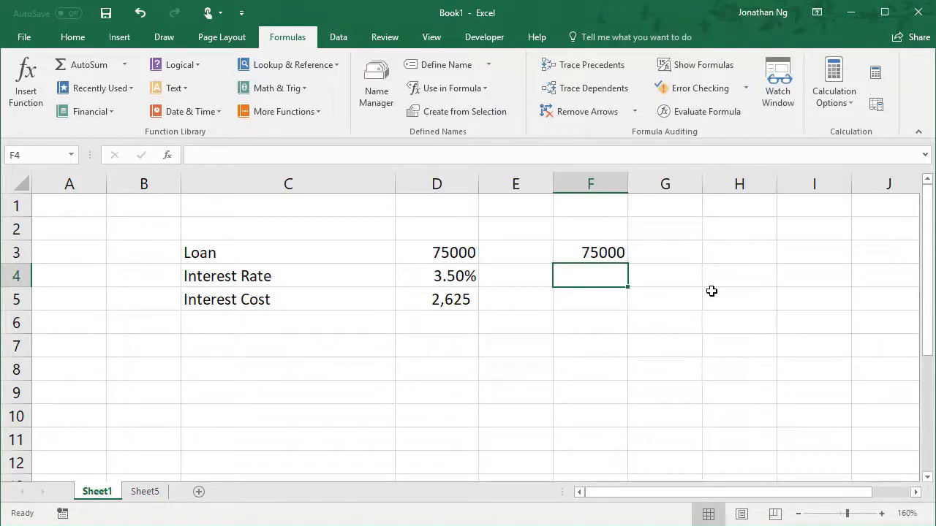
{"action": "left_click", "coordinate": [612, 252]}
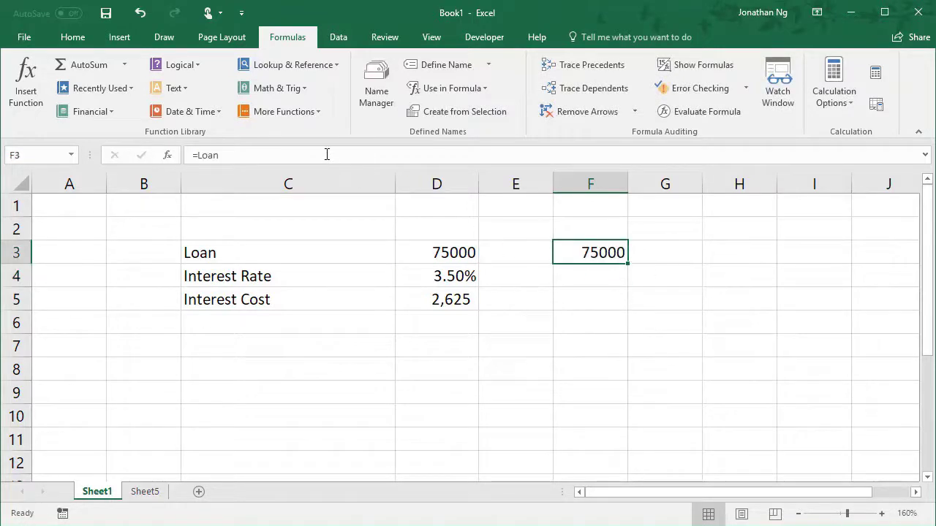
{"action": "left_click", "coordinate": [326, 153]}
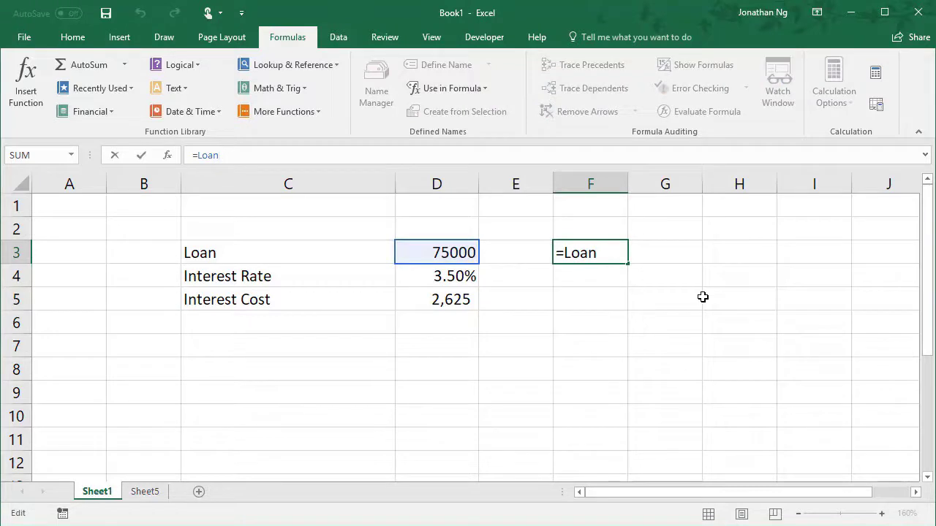
{"action": "key", "text": "Escape"}
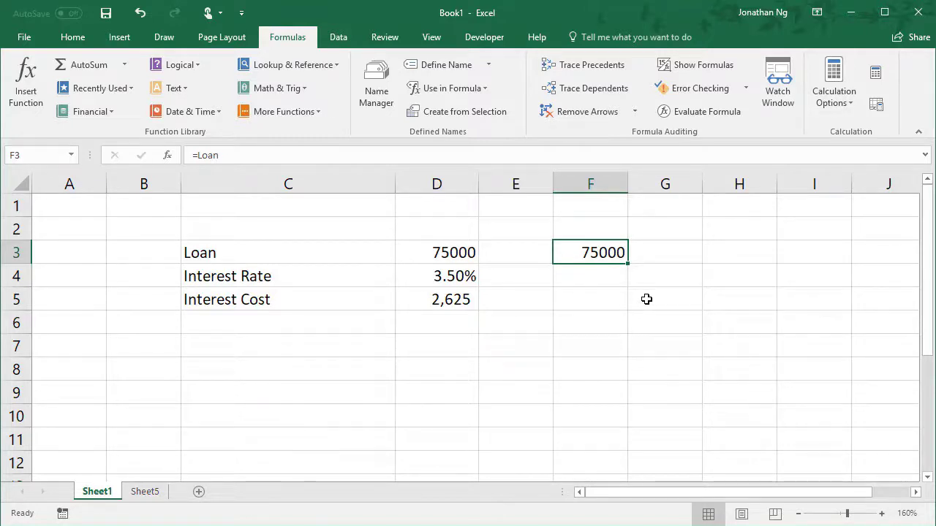
- Create named ranges for the values in C3:D5 from the labels in the selection's left column
{"action": "left_click_drag", "start_coordinate": [279, 249], "coordinate": [451, 299]}
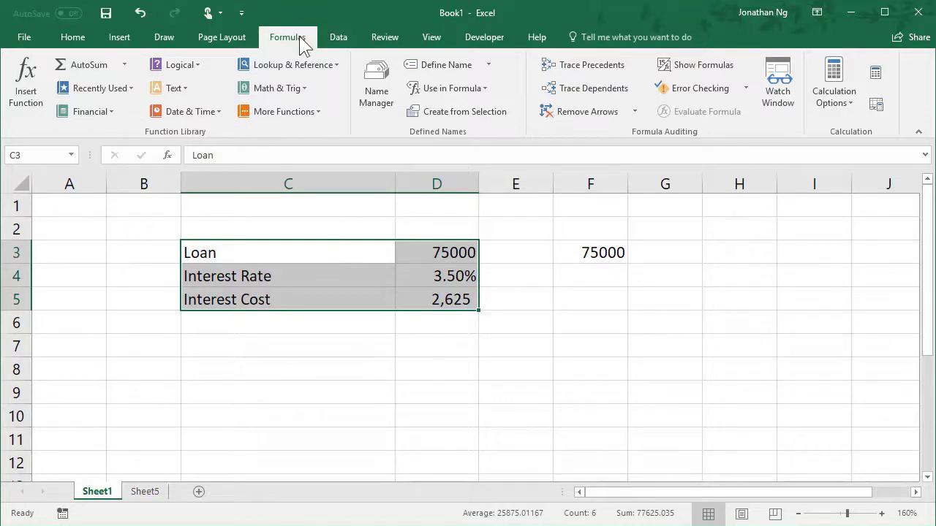
{"action": "left_click", "coordinate": [477, 115]}
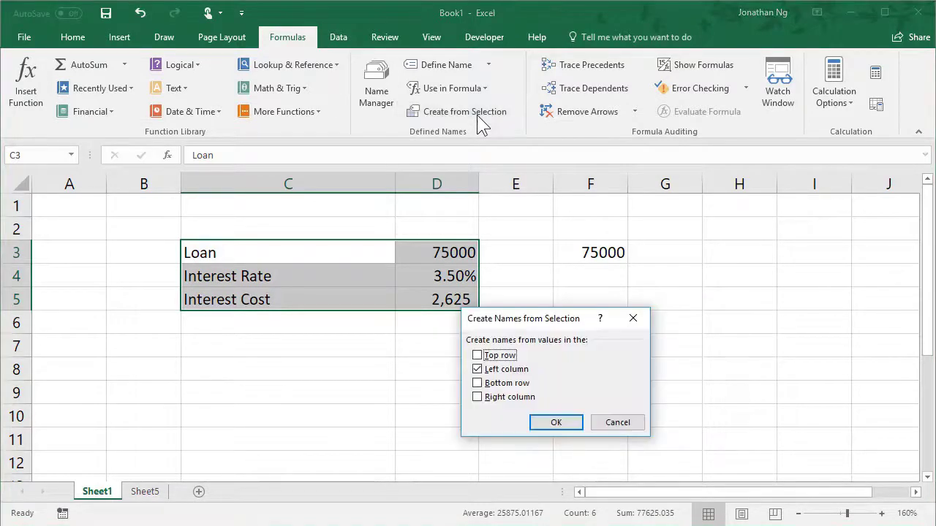
{"action": "left_click_drag", "start_coordinate": [542, 323], "coordinate": [585, 307]}
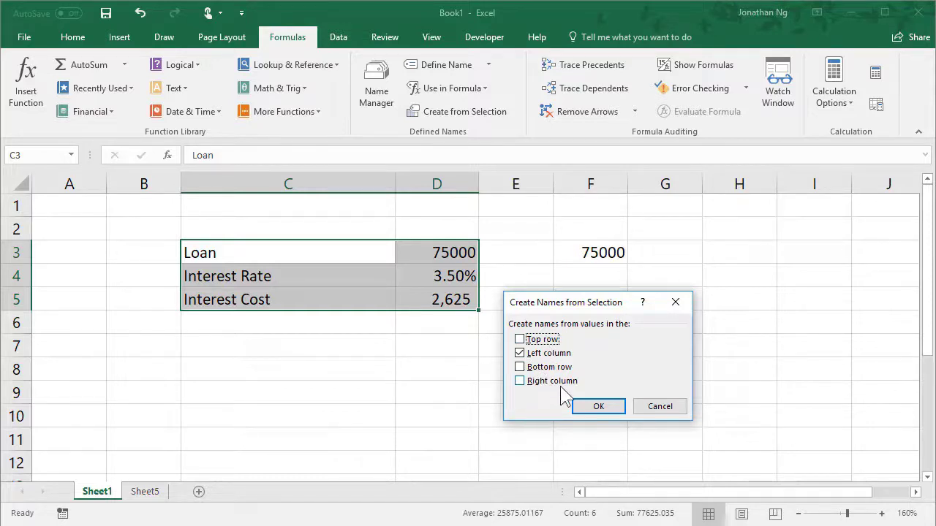
{"action": "left_click", "coordinate": [593, 407]}
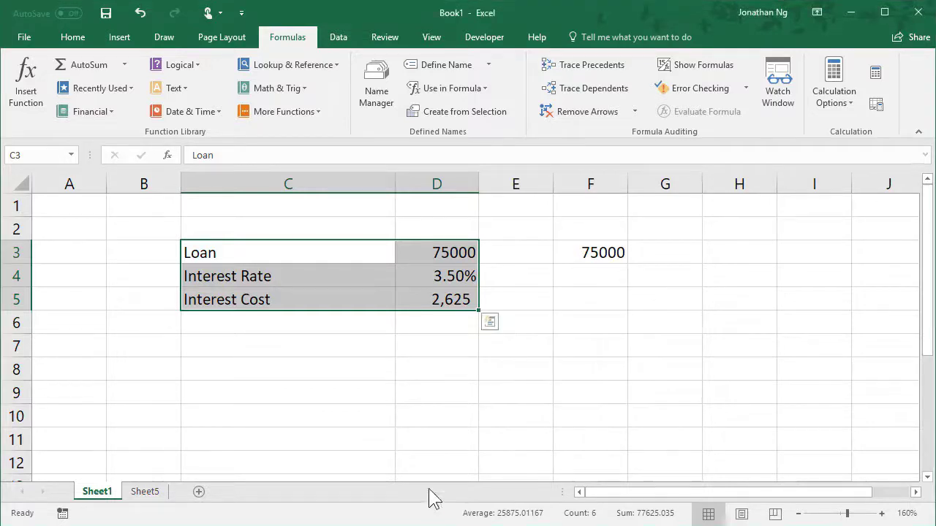
- Check the names assigned to D3, D4 and D5, and jump to the Interest_Rate cell through the list of defined names
{"action": "left_click", "coordinate": [445, 253]}
{"action": "left_click", "coordinate": [430, 276]}
{"action": "left_click", "coordinate": [435, 299]}
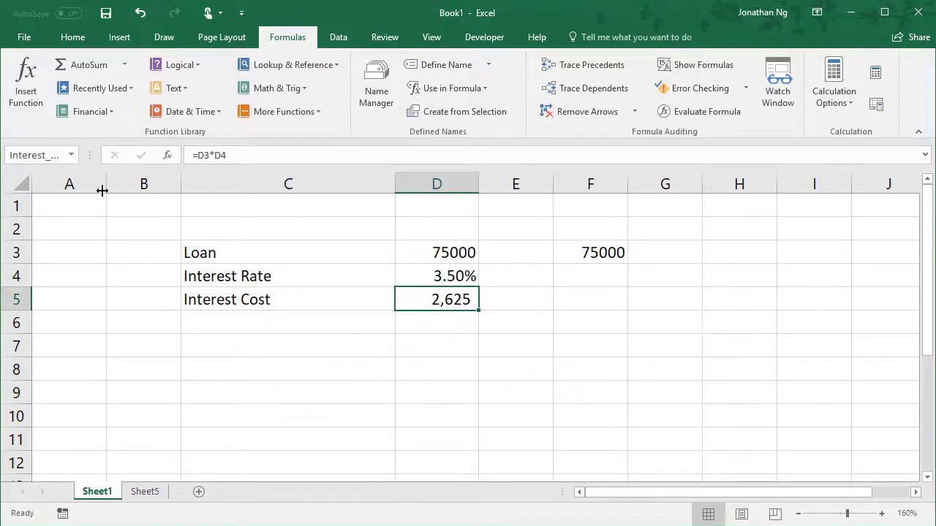
{"action": "left_click", "coordinate": [68, 158]}
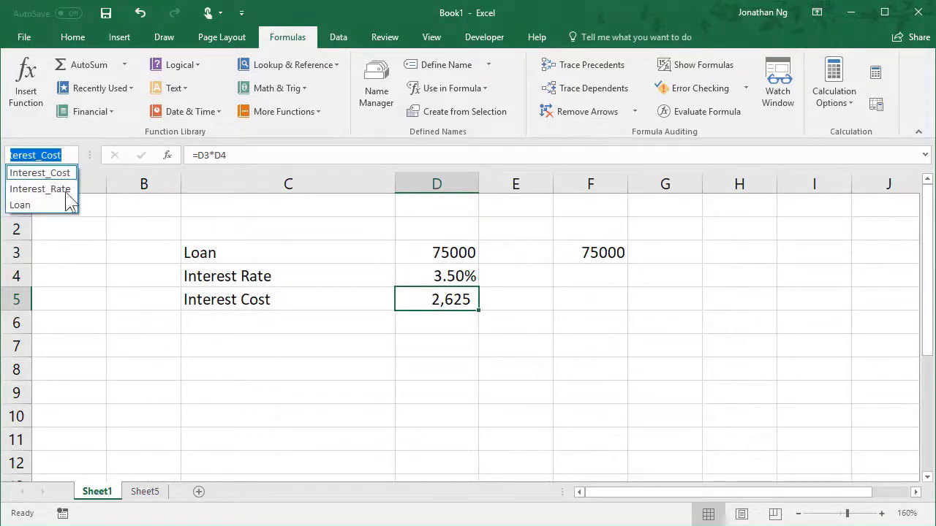
{"action": "left_click", "coordinate": [44, 191]}
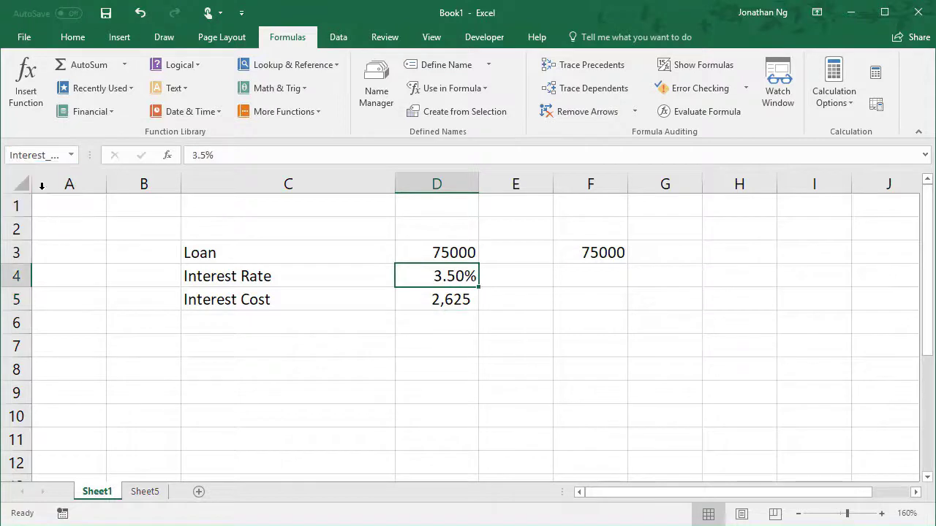
{"action": "left_click", "coordinate": [53, 156]}
{"action": "left_click", "coordinate": [71, 156]}
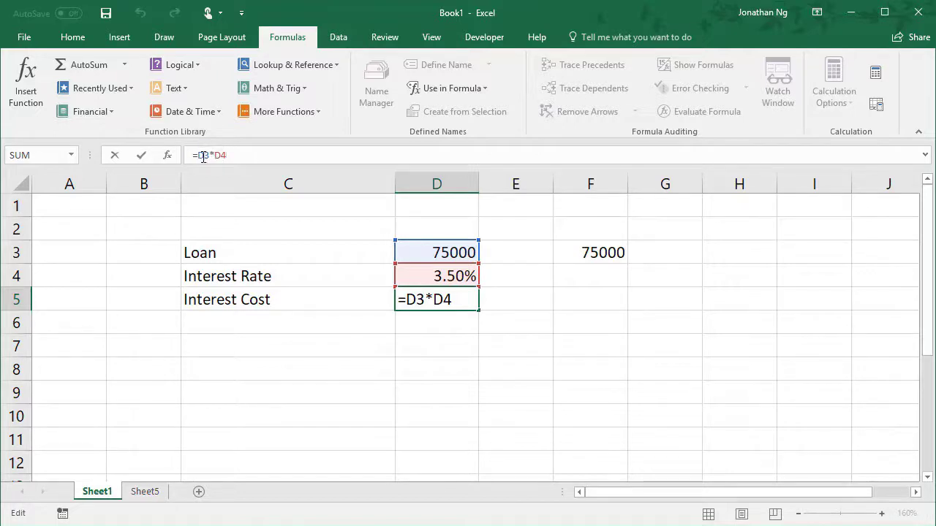
- Replace the Interest Cost formula in D5 with =Loan*Interest_Rate
{"action": "left_click_drag", "start_coordinate": [197, 155], "coordinate": [419, 163]}
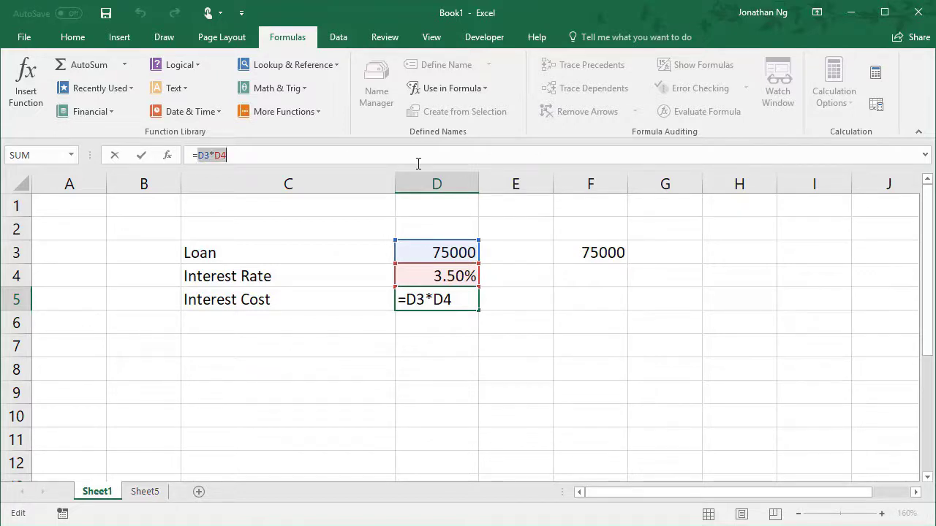
{"action": "type", "text": "loan"}
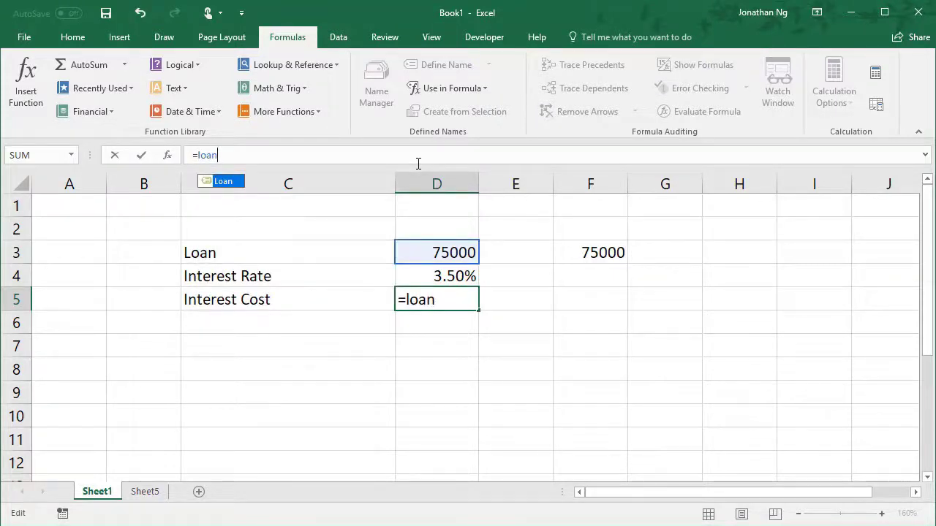
{"action": "key", "text": "Tab"}
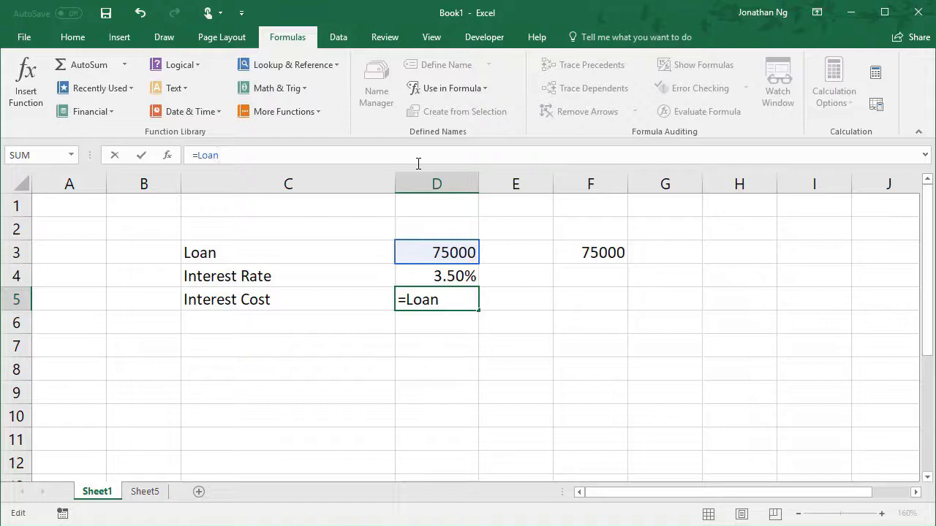
{"action": "type", "text": "*int"}
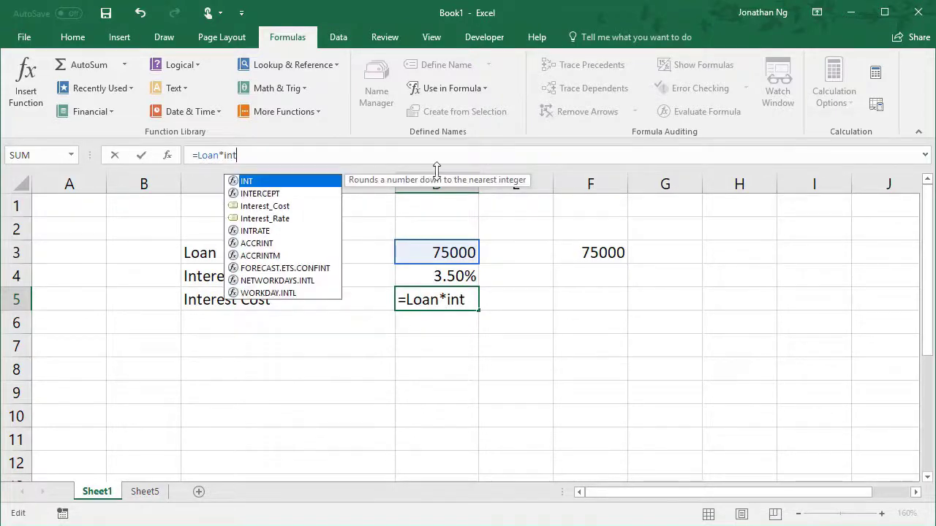
{"action": "key", "text": "Down"}
{"action": "key", "text": "Down"}
{"action": "key", "text": "Down"}
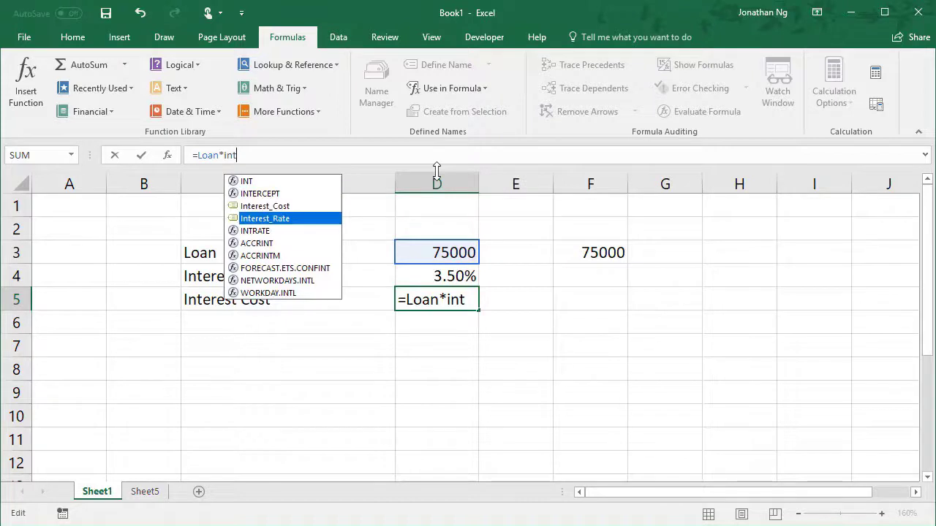
{"action": "key", "text": "Tab"}
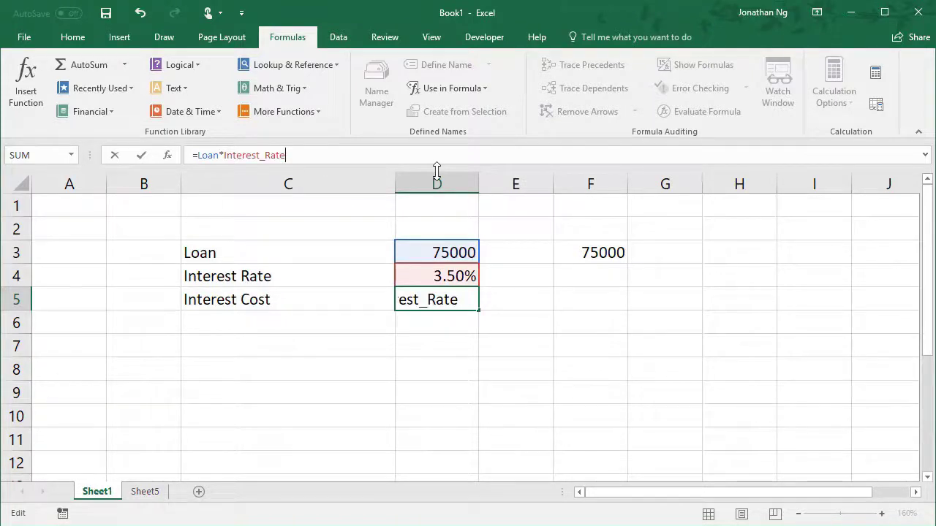
{"action": "key", "text": "Return"}
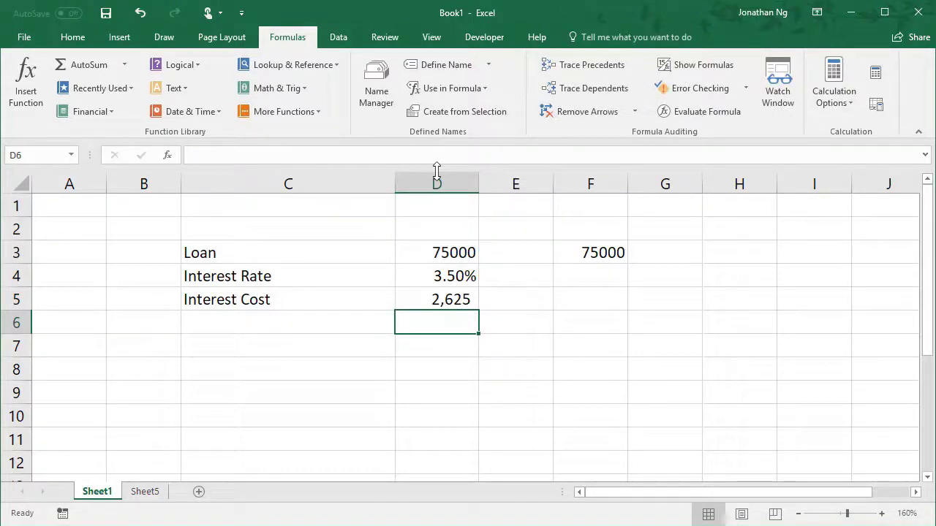
- Replace the formula in cell C5 of Sheet5 with =Loan*Interest_Rate
{"action": "left_click", "coordinate": [143, 492]}
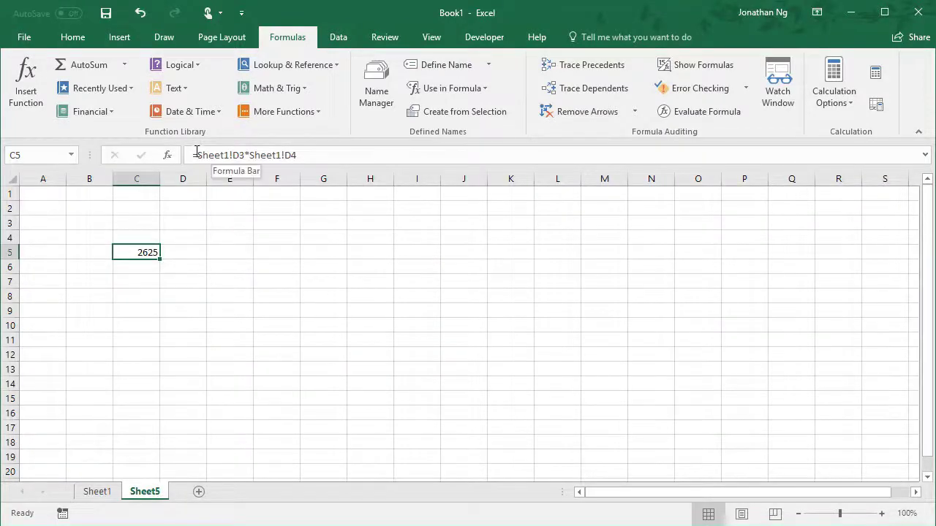
{"action": "left_click_drag", "start_coordinate": [194, 155], "coordinate": [654, 207]}
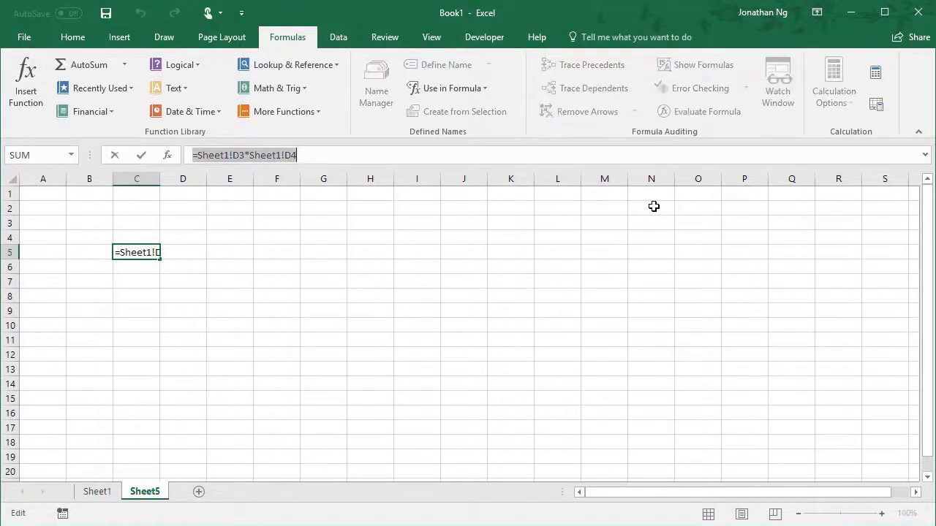
{"action": "type", "text": "=loan"}
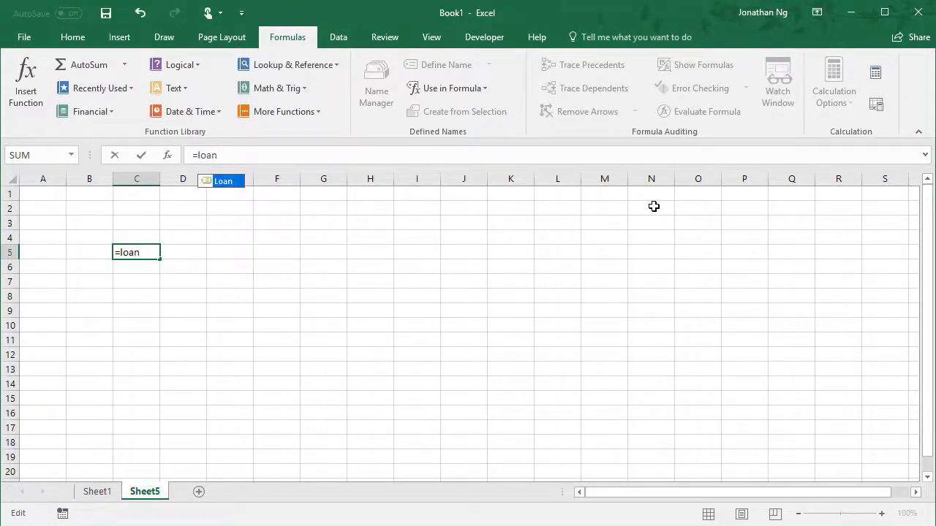
{"action": "key", "text": "Tab"}
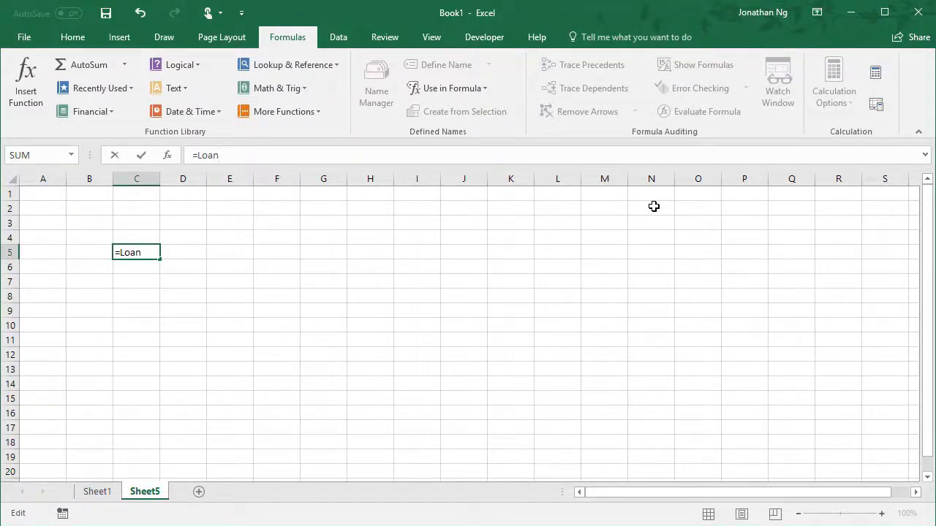
{"action": "type", "text": "*inter"}
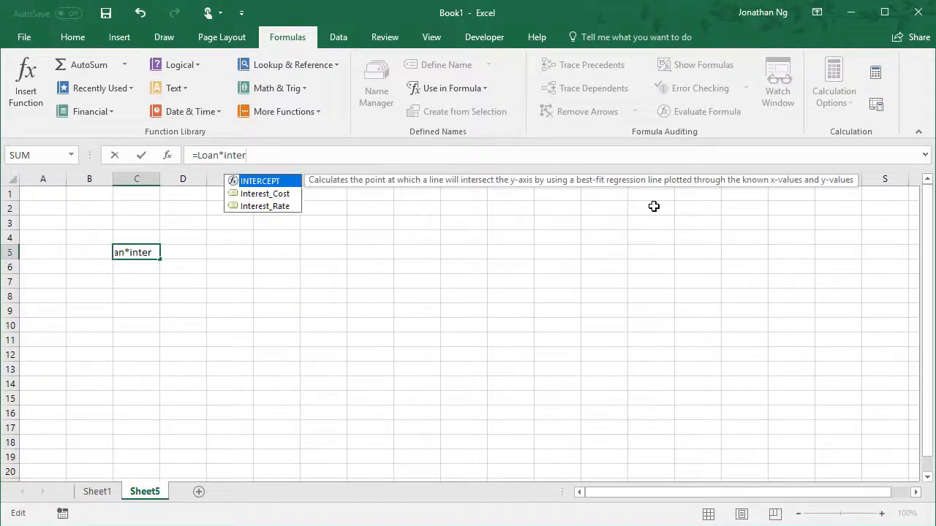
{"action": "key", "text": "Down"}
{"action": "key", "text": "Down"}
{"action": "key", "text": "Tab"}
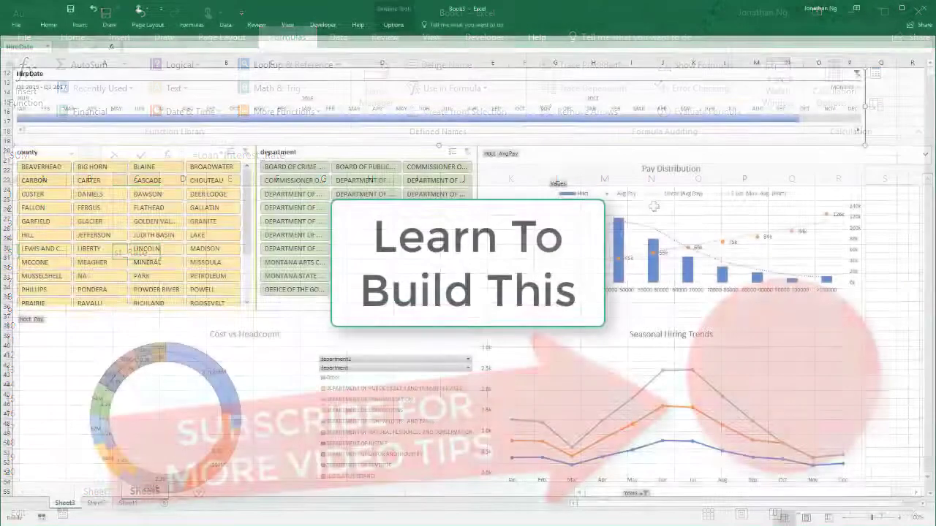